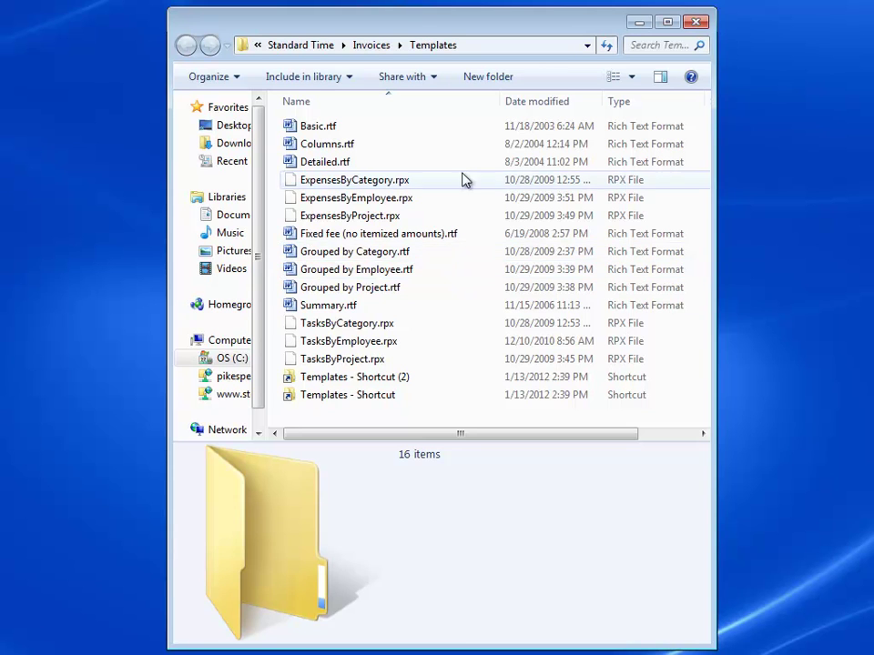
Step: Open the Detailed.rtf invoice template from the Standard Time invoice Templates folder
left_click(555, 45)
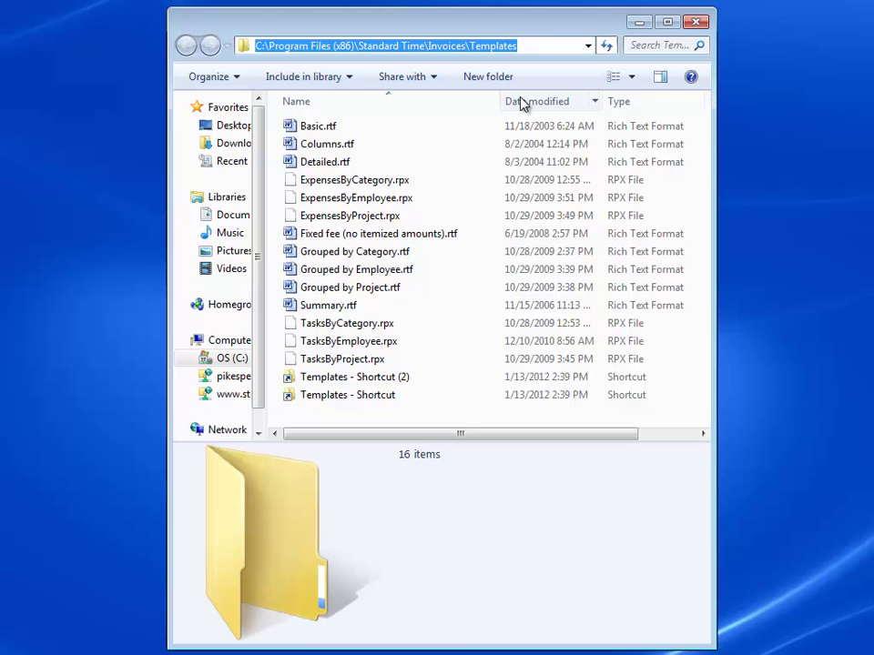
left_click(289, 130)
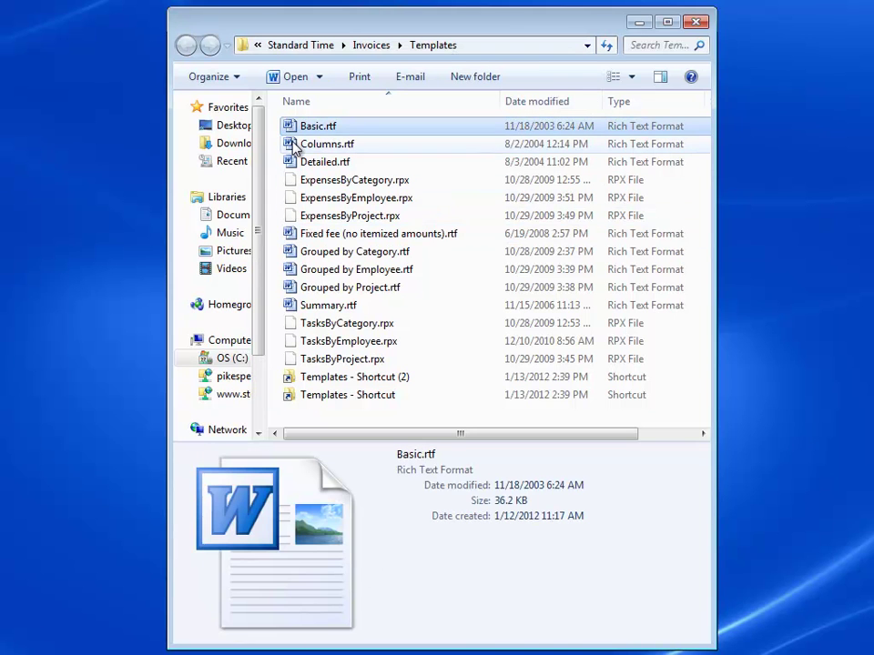
left_click(291, 145)
left_click(293, 166)
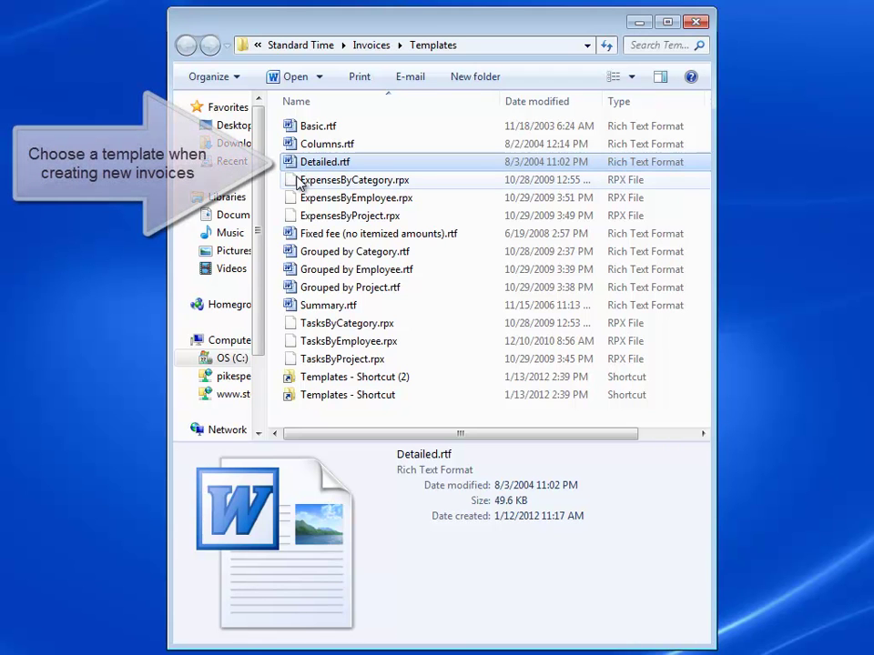
left_click(297, 181)
left_click(299, 197)
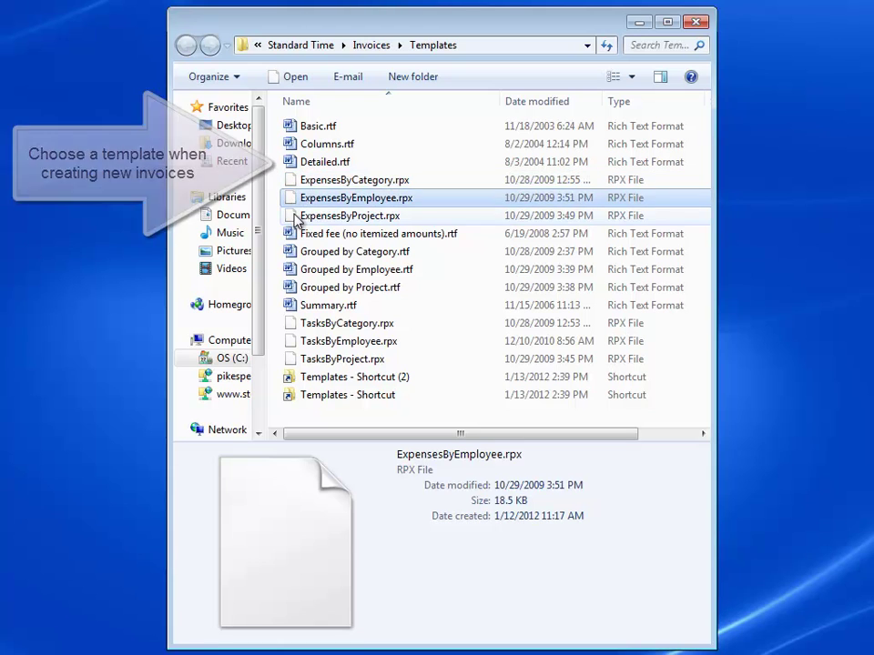
left_click(296, 218)
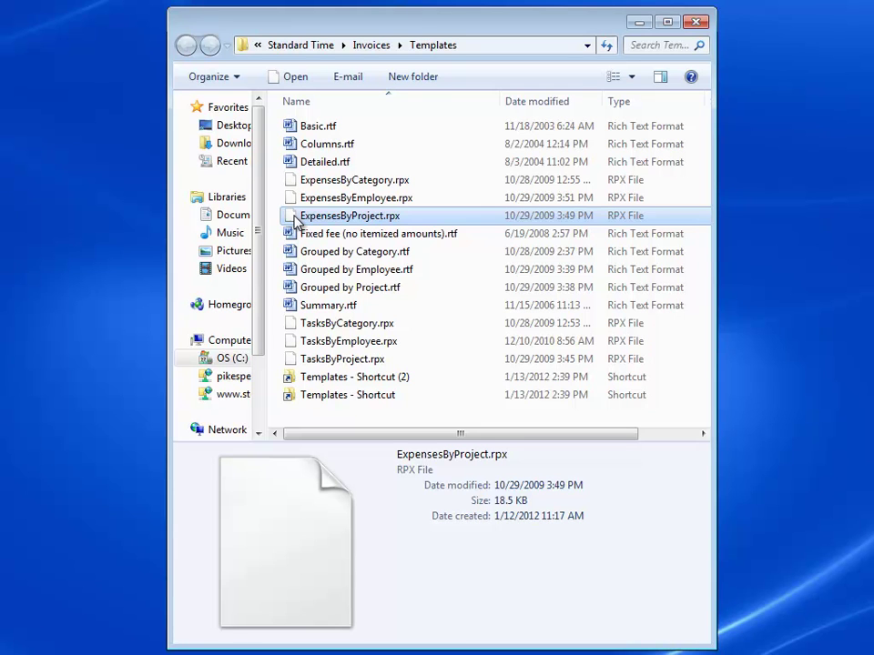
double_click(309, 162)
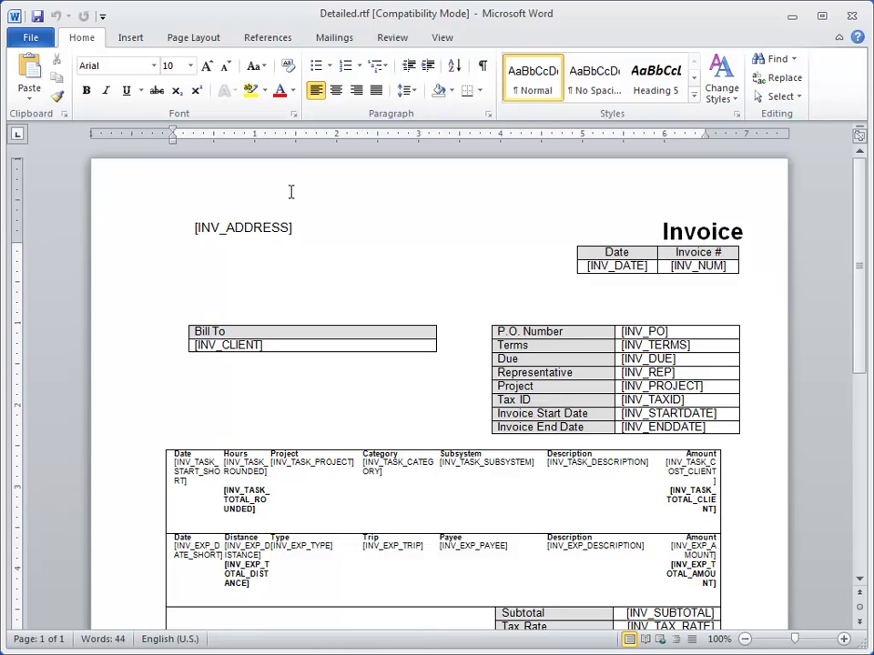
Step: Examine the template's address, Bill To, invoice details and task sections, including the [INV_ADDRESS] and [INV_CLIENT] placeholders
left_click(351, 270)
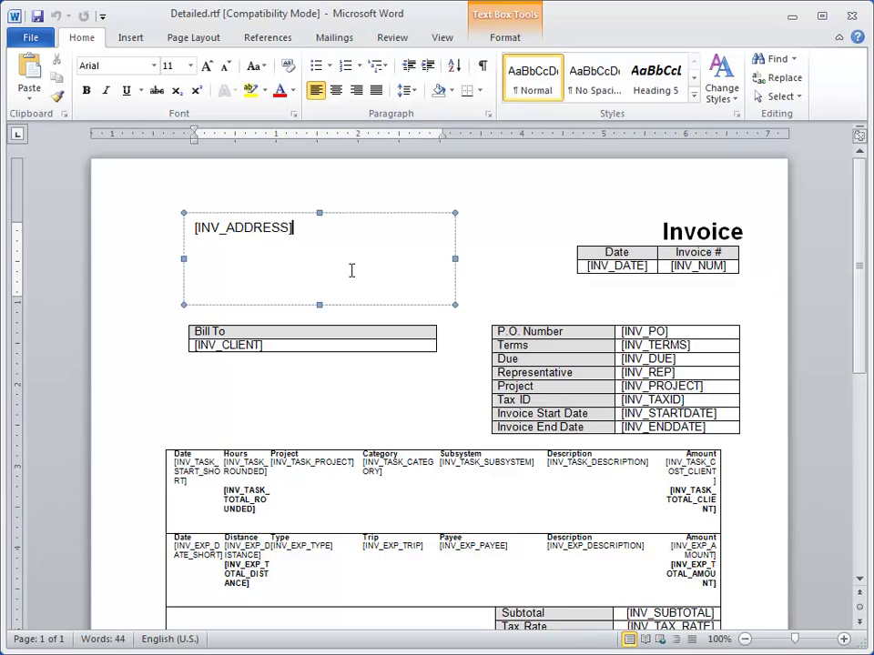
left_click(335, 397)
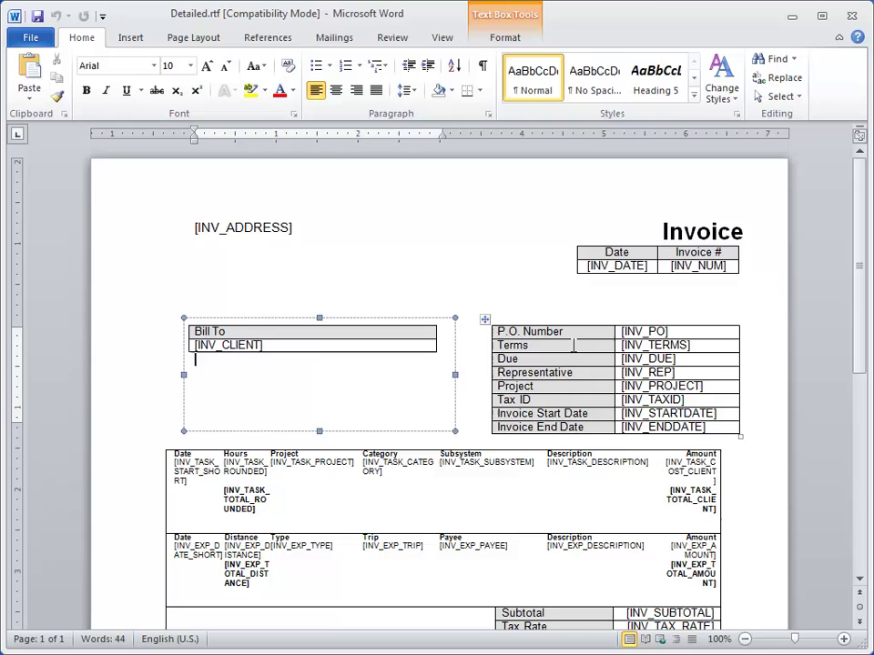
left_click(546, 346)
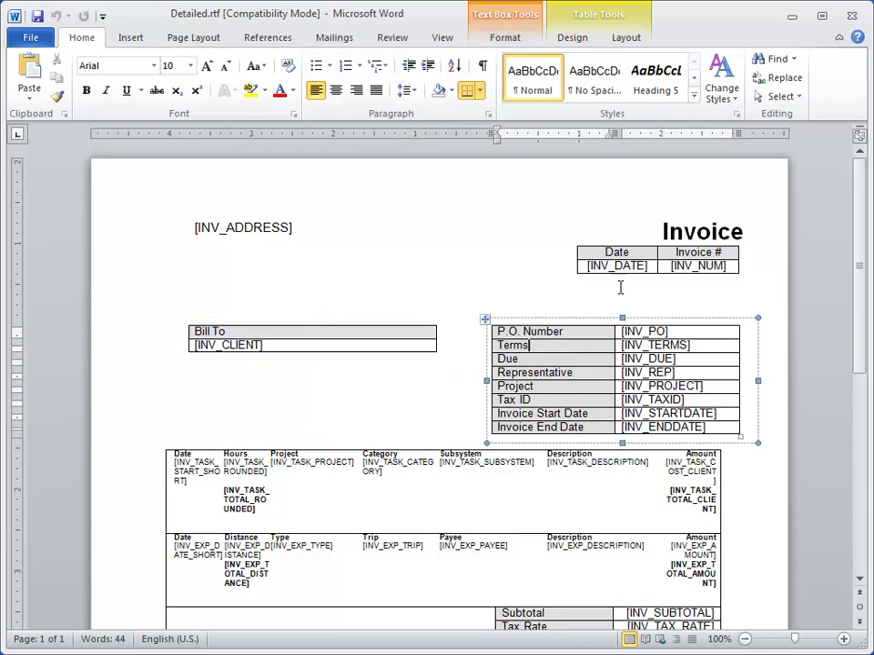
left_click(386, 484)
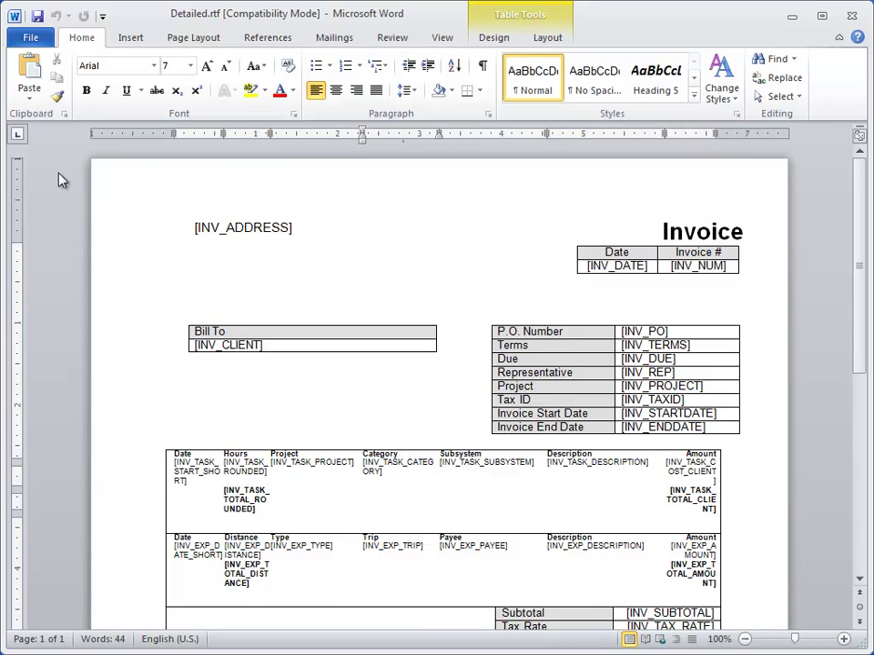
left_click(30, 38)
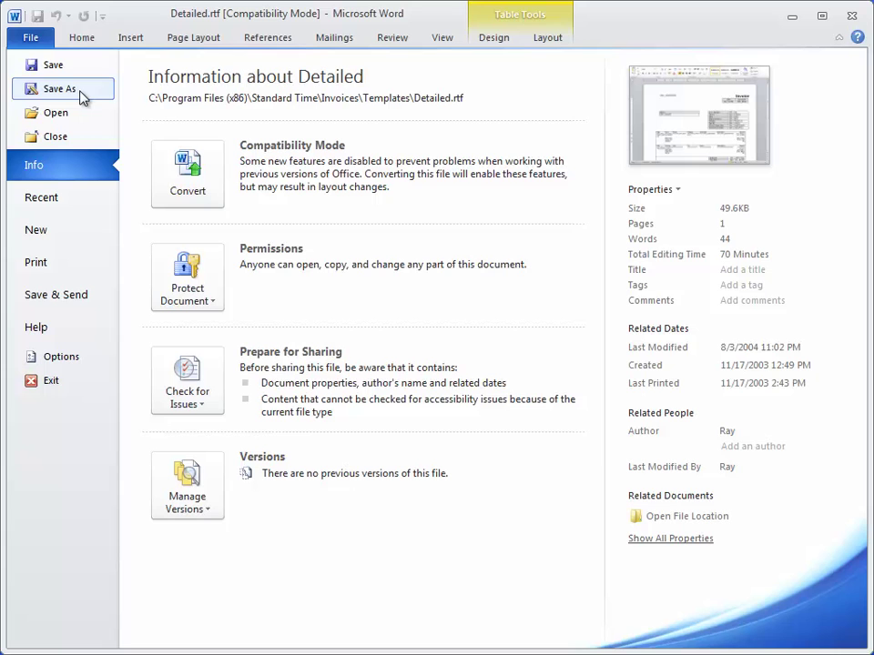
left_click(90, 43)
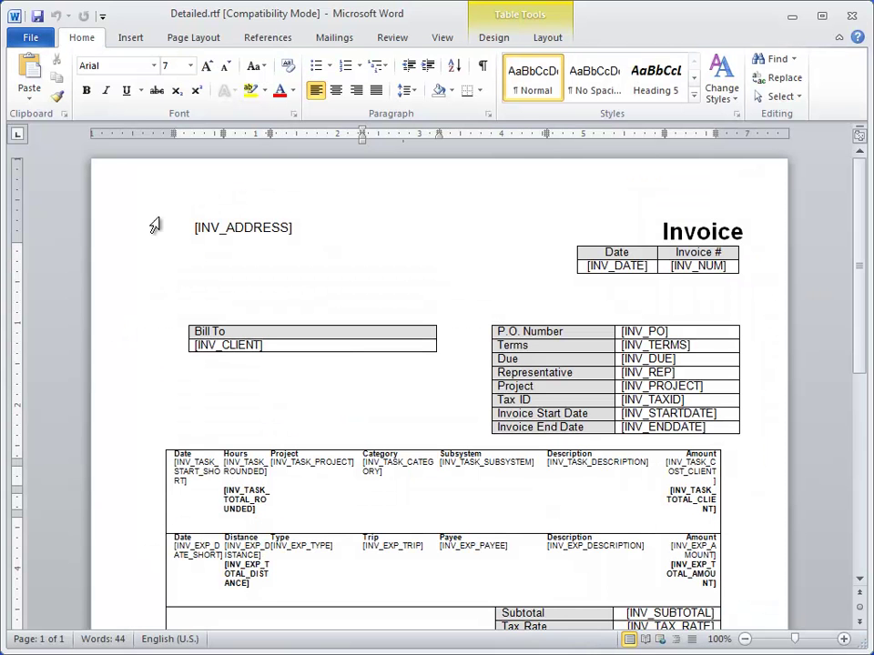
left_click(286, 279)
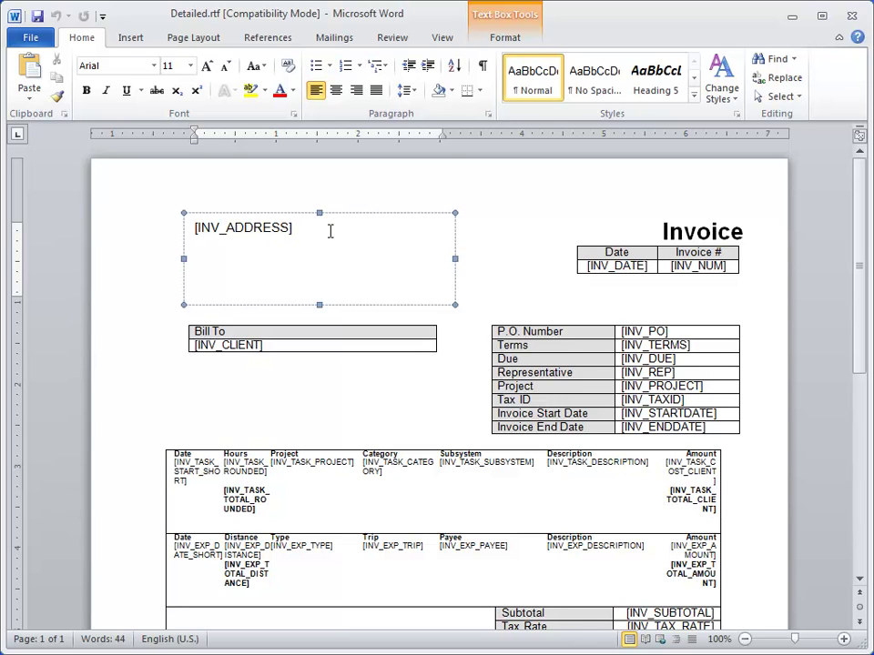
left_click_drag(328, 228, 189, 227)
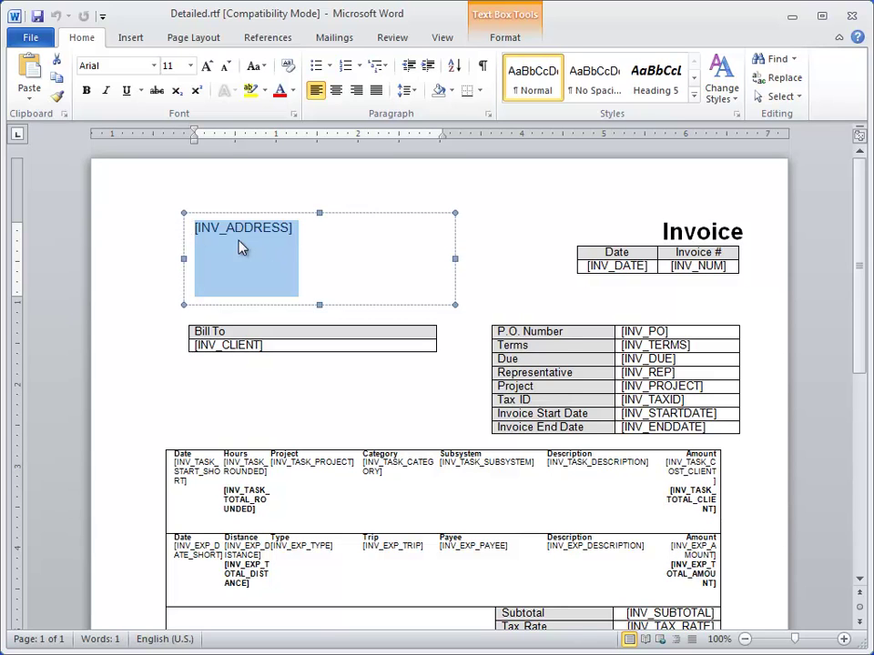
left_click(232, 227)
left_click(297, 265)
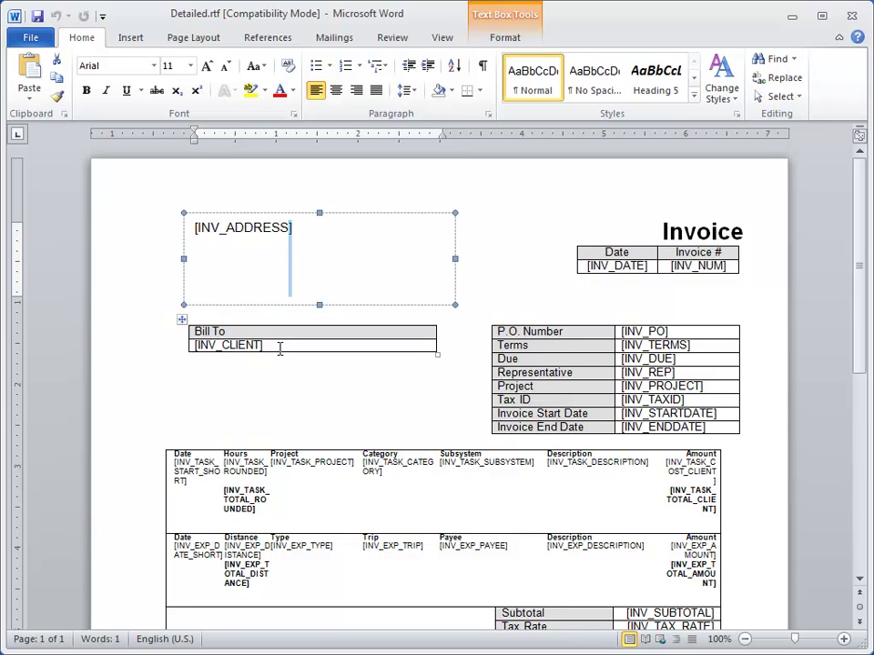
left_click_drag(289, 347, 186, 345)
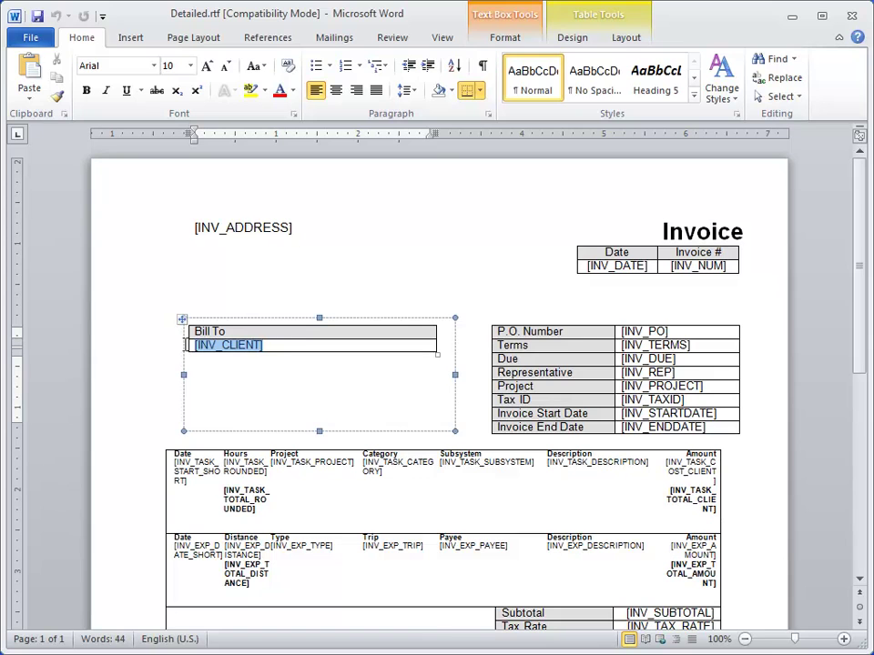
left_click(292, 348)
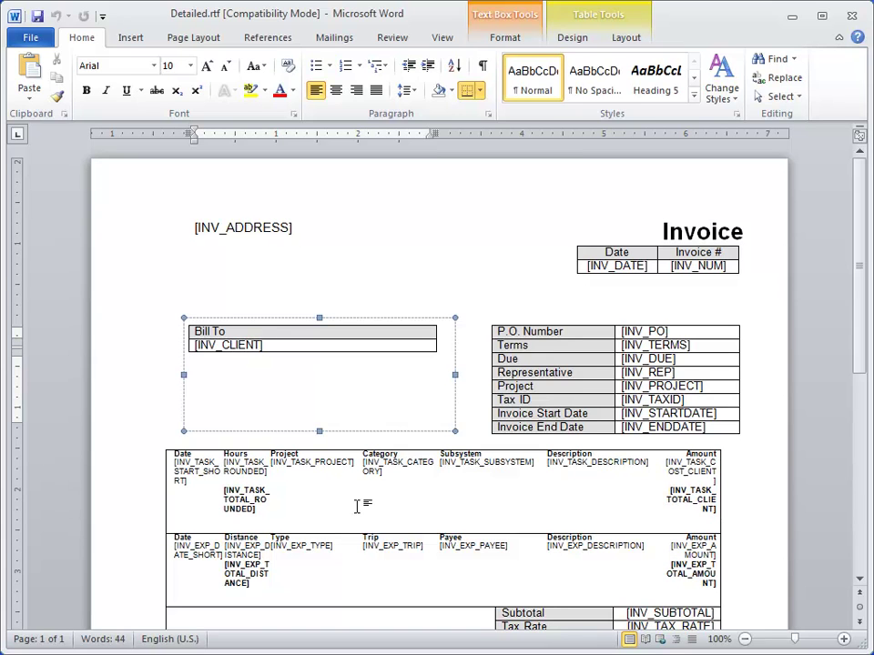
Step: Extend the [INV_ADDRESS] text box down to the Bill To table and add a blank line above the placeholder
left_click(316, 273)
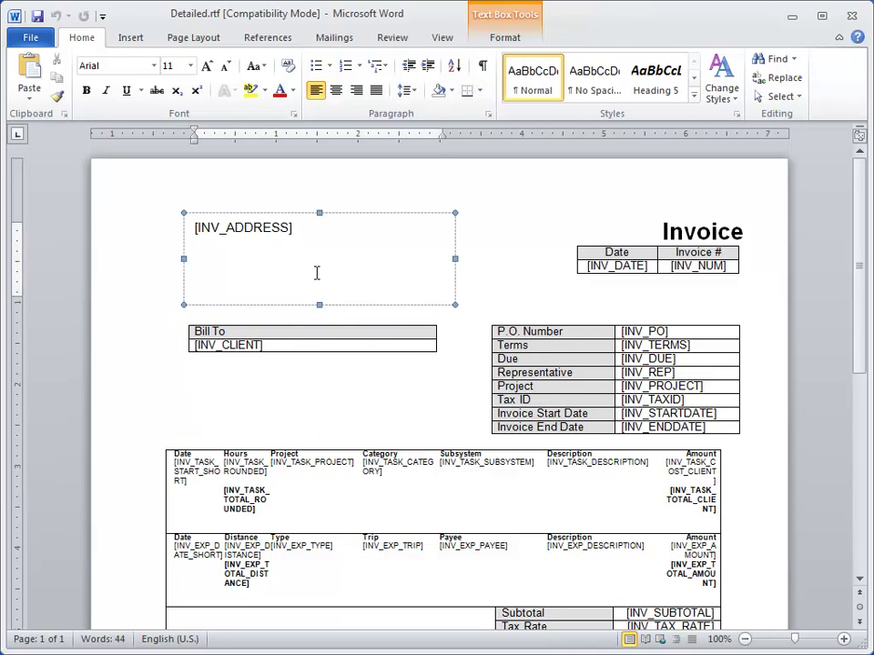
left_click_drag(319, 305, 319, 318)
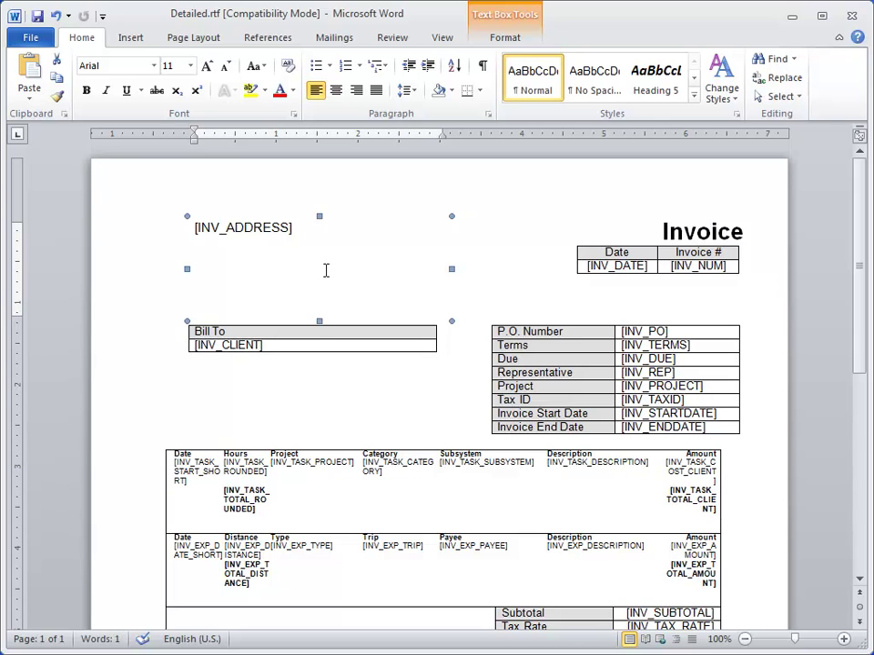
left_click(325, 271)
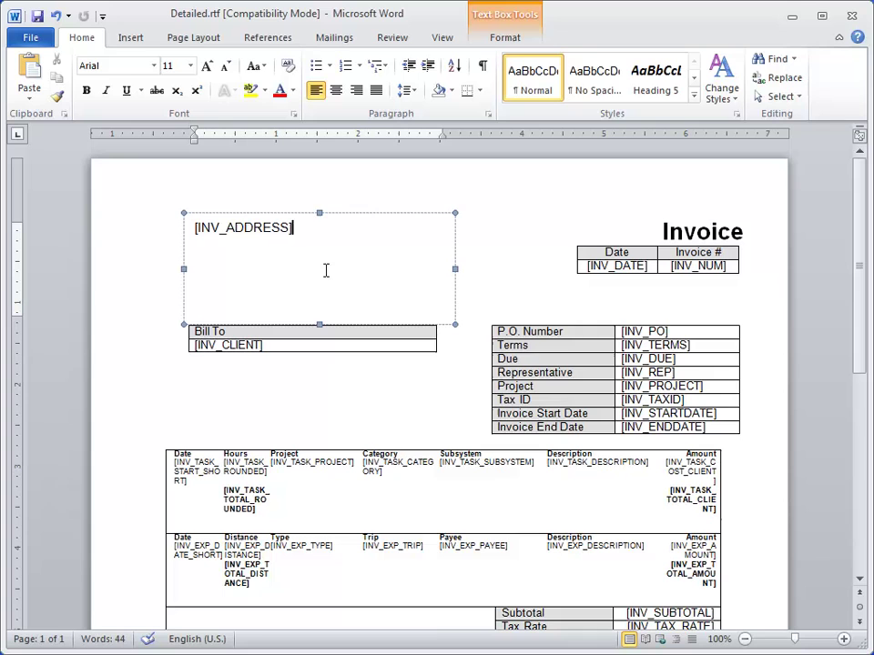
key("Home")
key("Return")
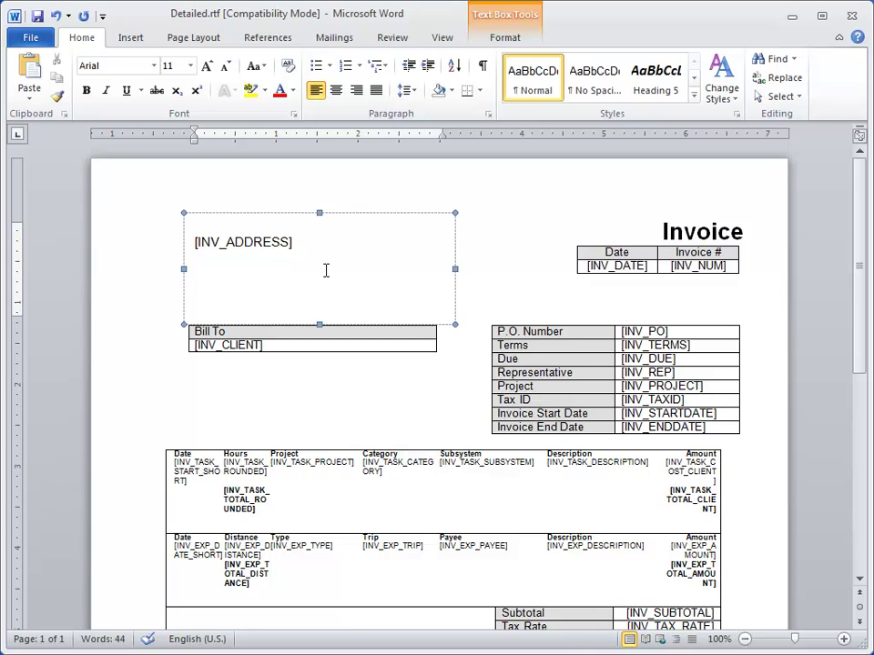
Step: Insert the ST 700x250.bmp logo on the blank line above [INV_ADDRESS] and shrink it to about 0.4 by 1.09 inches
left_click(231, 225)
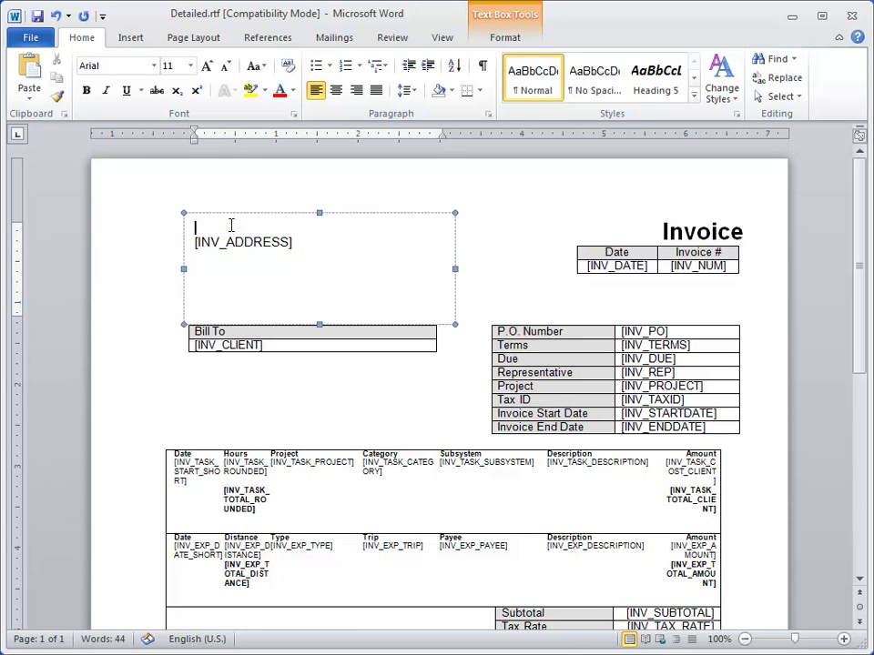
left_click(134, 38)
left_click(157, 80)
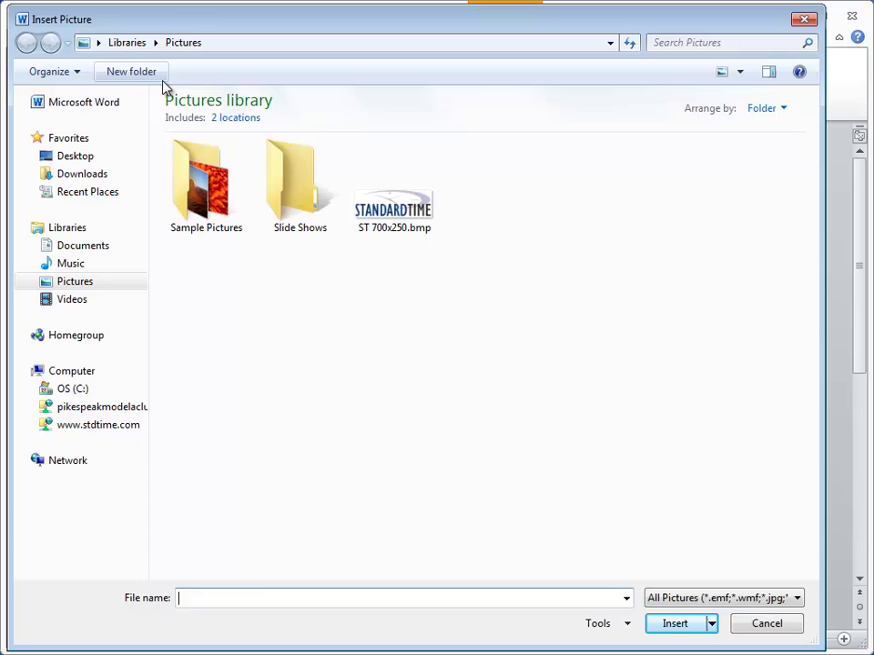
double_click(425, 219)
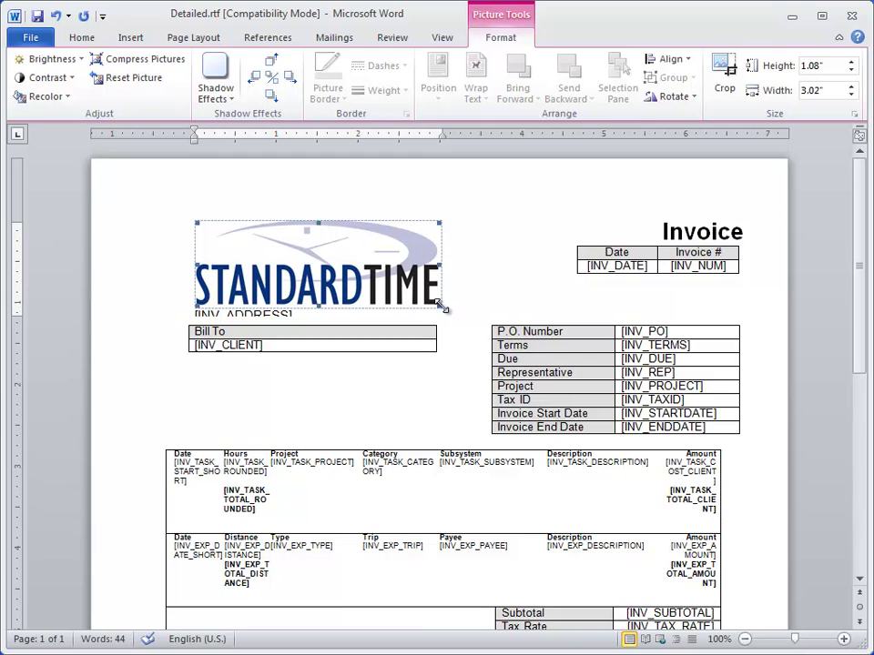
left_click_drag(345, 269, 260, 253)
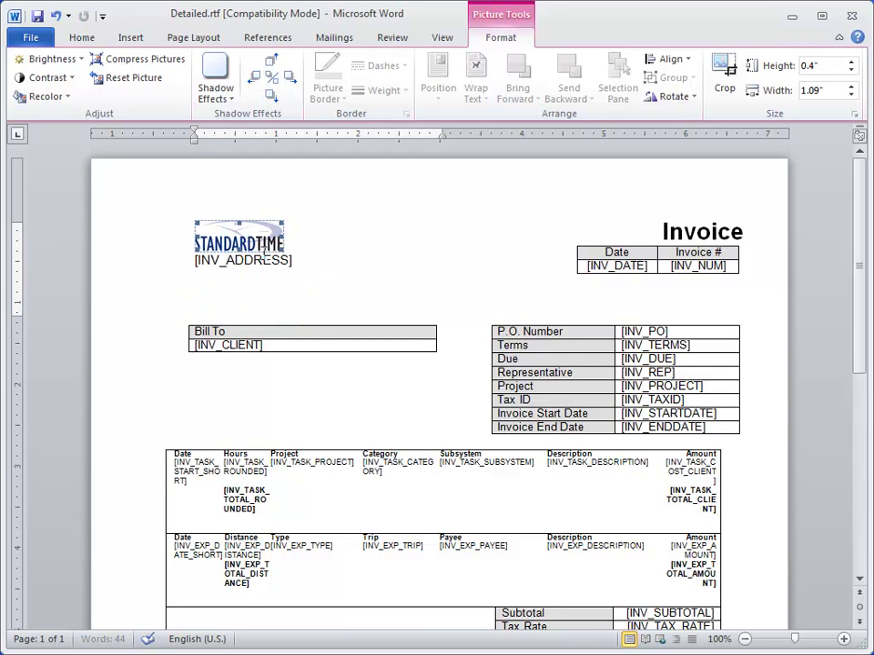
left_click(307, 267)
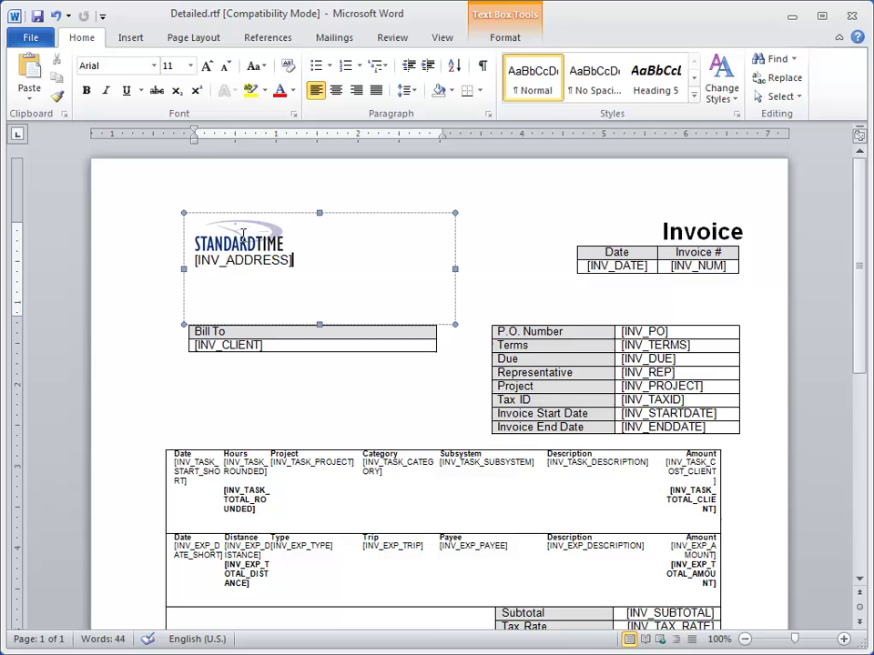
key("ctrl+a")
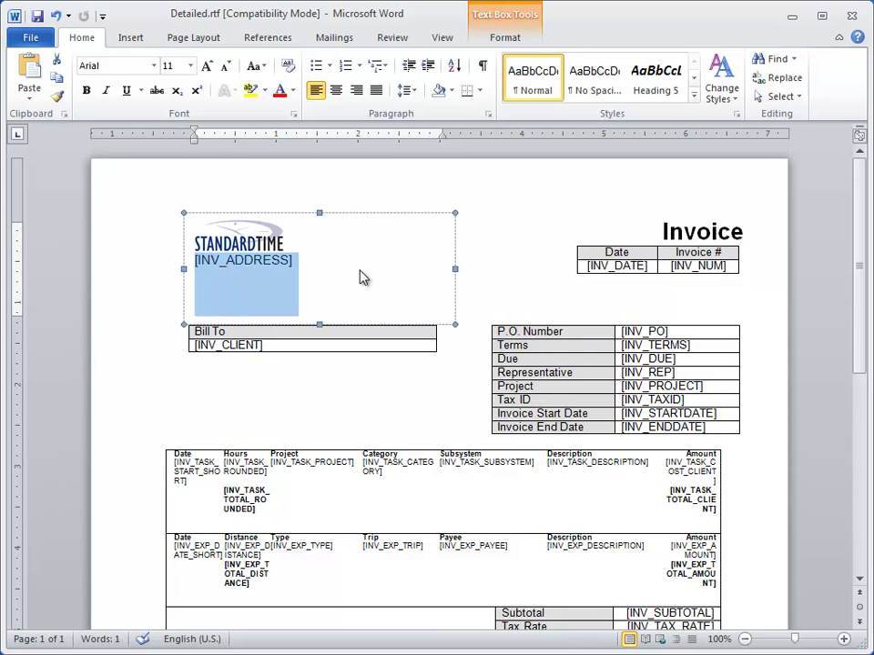
left_click(360, 271)
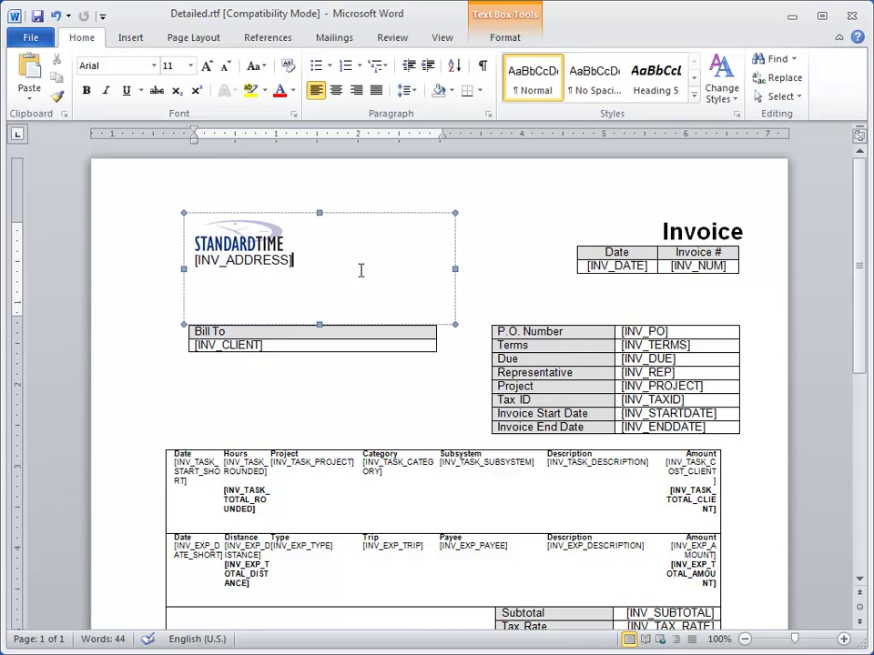
Step: Delete the entire Representative row from the invoice details table
left_click(566, 372)
right_click(582, 373)
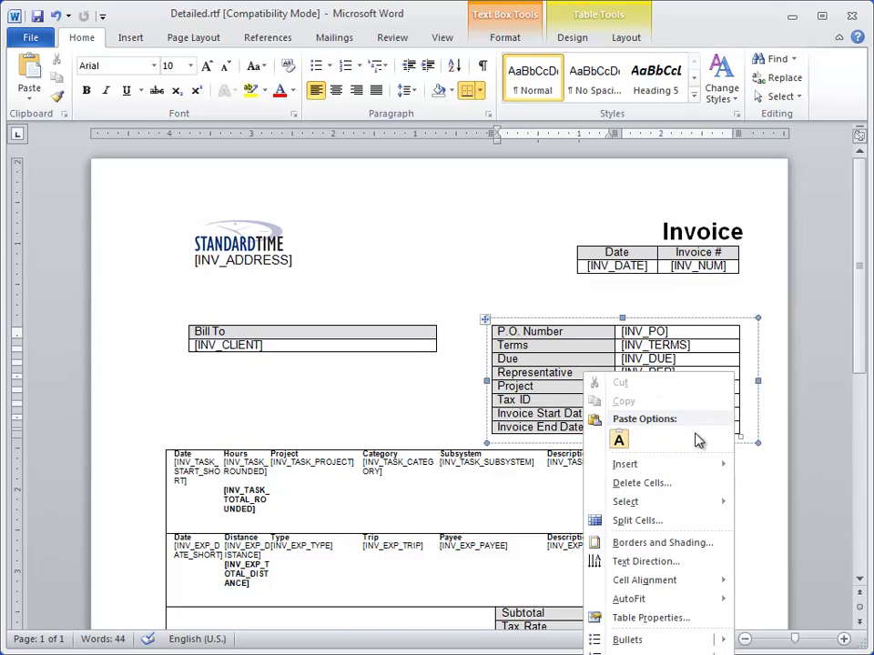
mouse_move(655, 502)
left_click(769, 541)
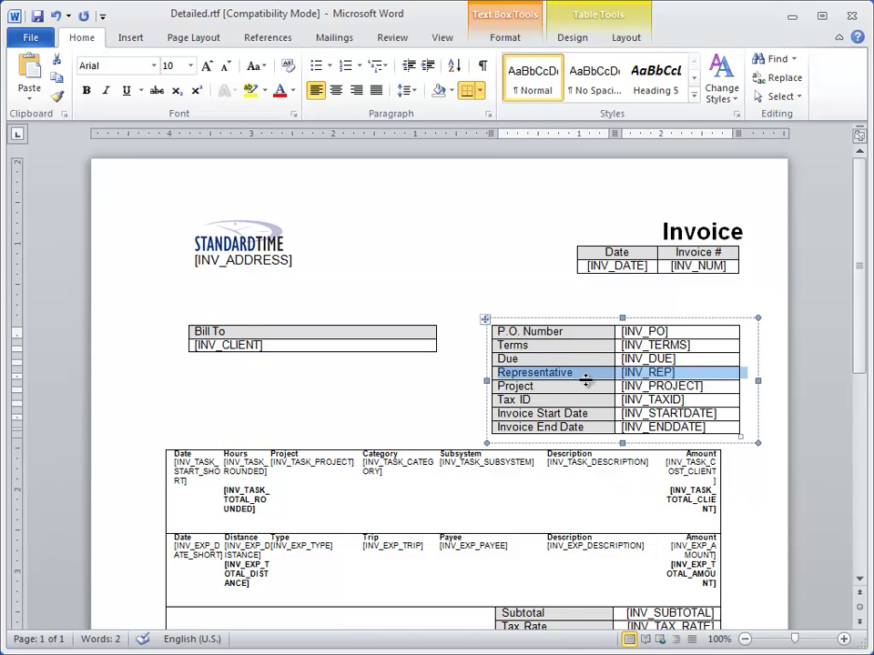
right_click(587, 382)
left_click(664, 486)
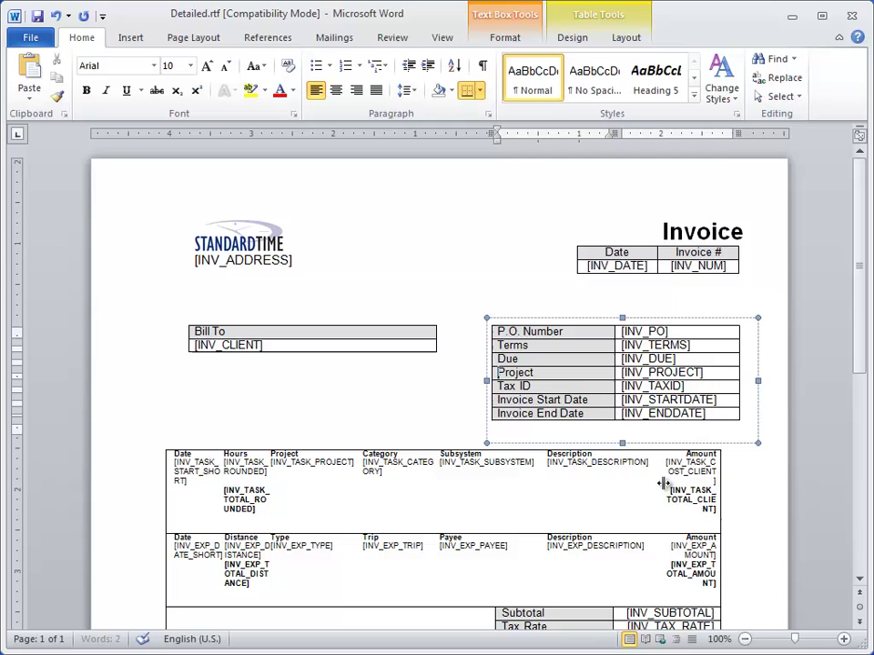
Step: Delete the Category column from the task table and widen its Amount column to the right edge of the outer table
left_click(402, 472)
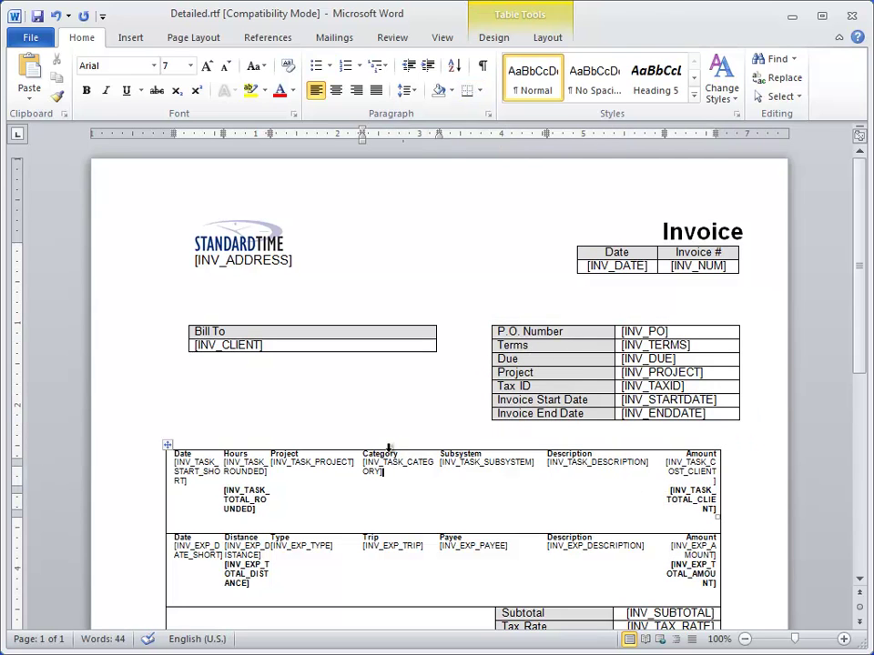
left_click(388, 448)
right_click(400, 463)
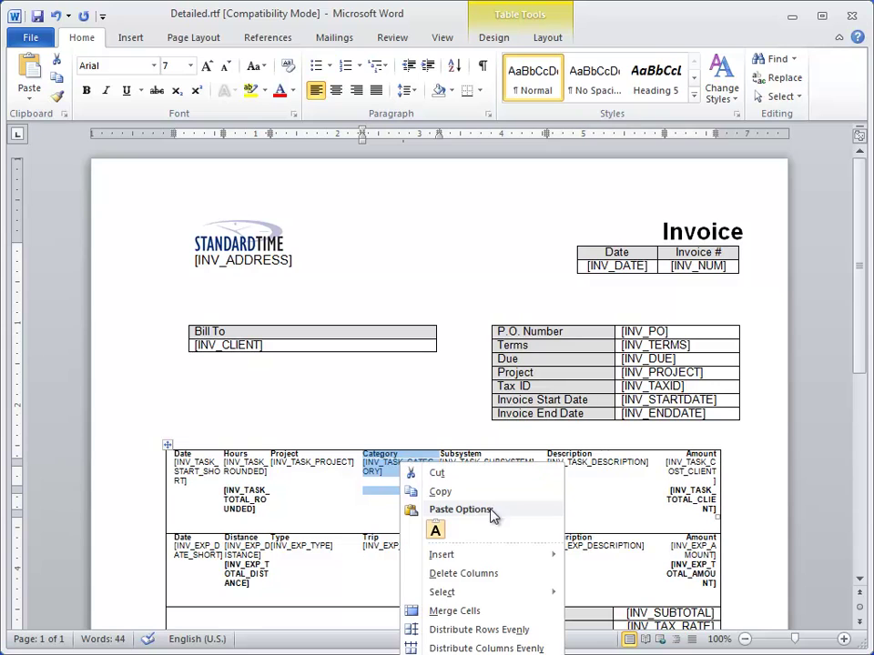
left_click(459, 573)
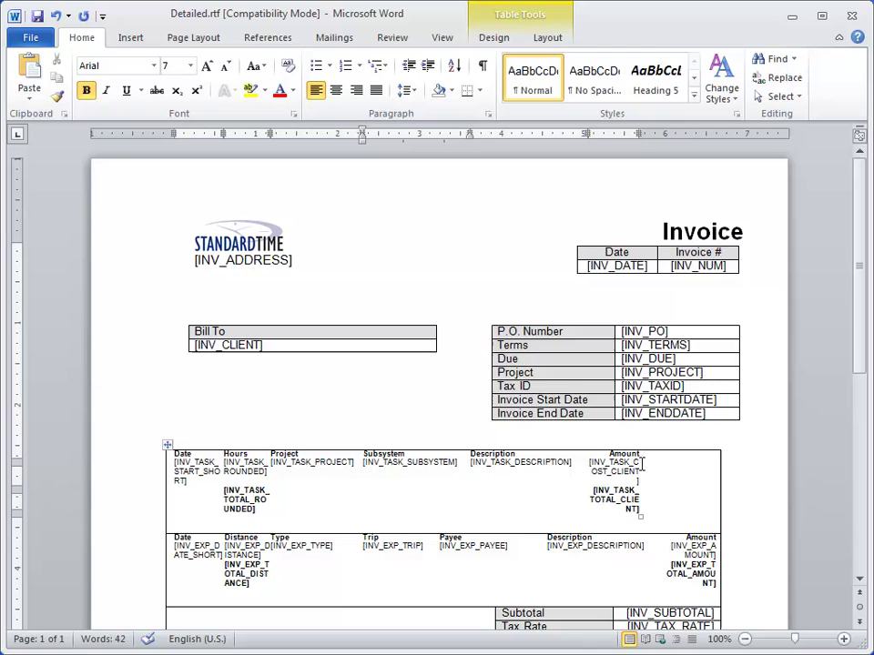
left_click_drag(640, 466, 715, 466)
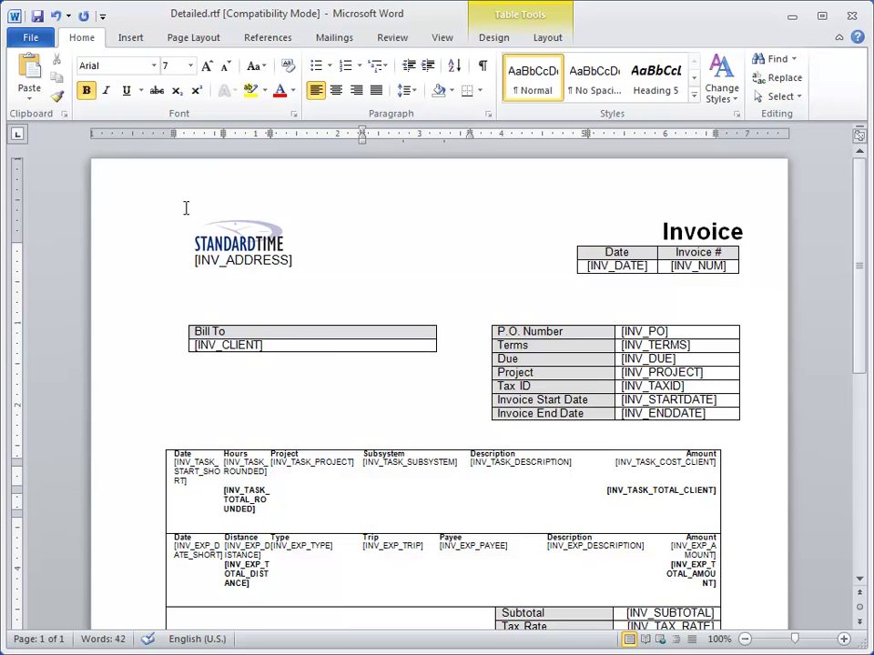
left_click(30, 40)
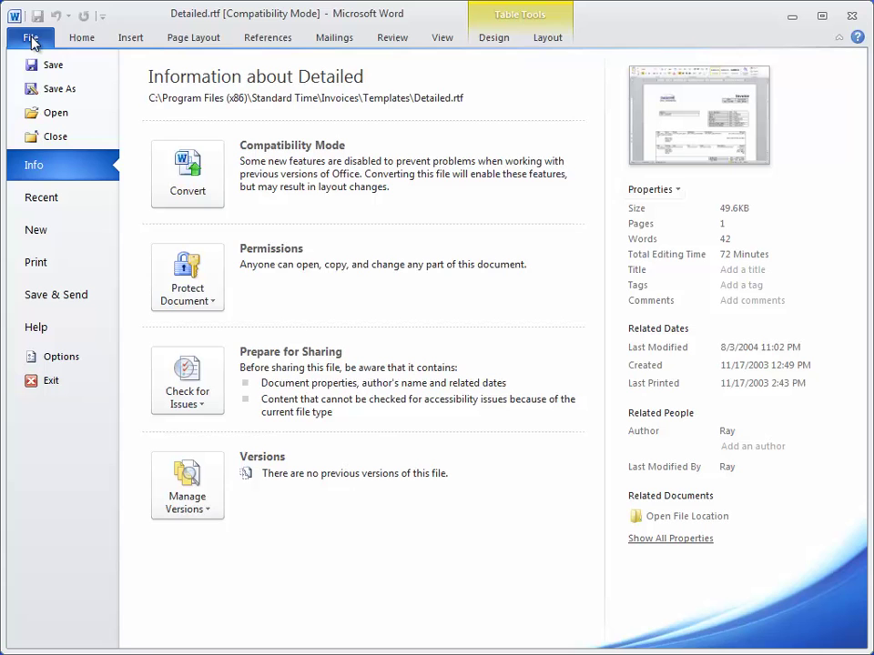
left_click(82, 40)
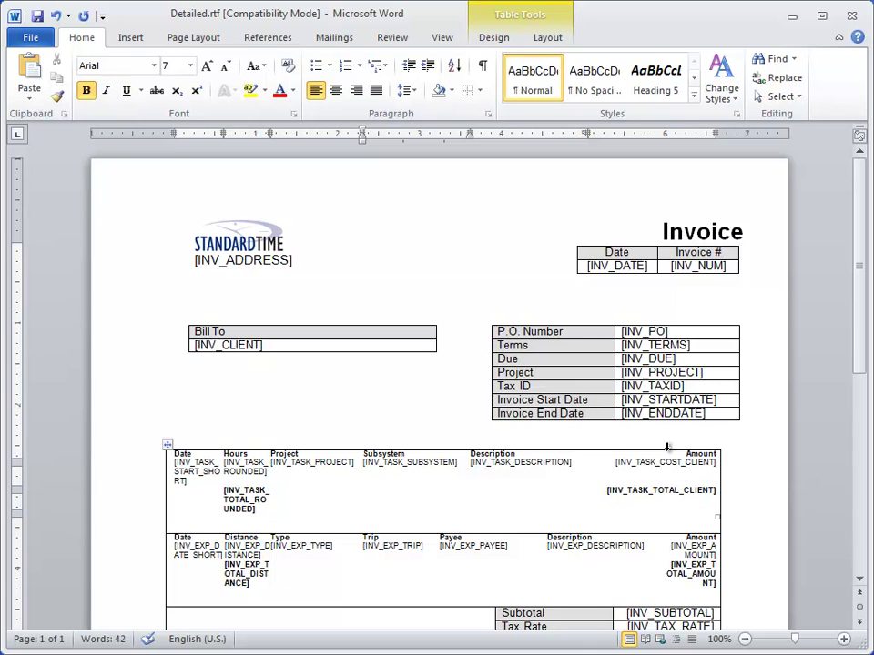